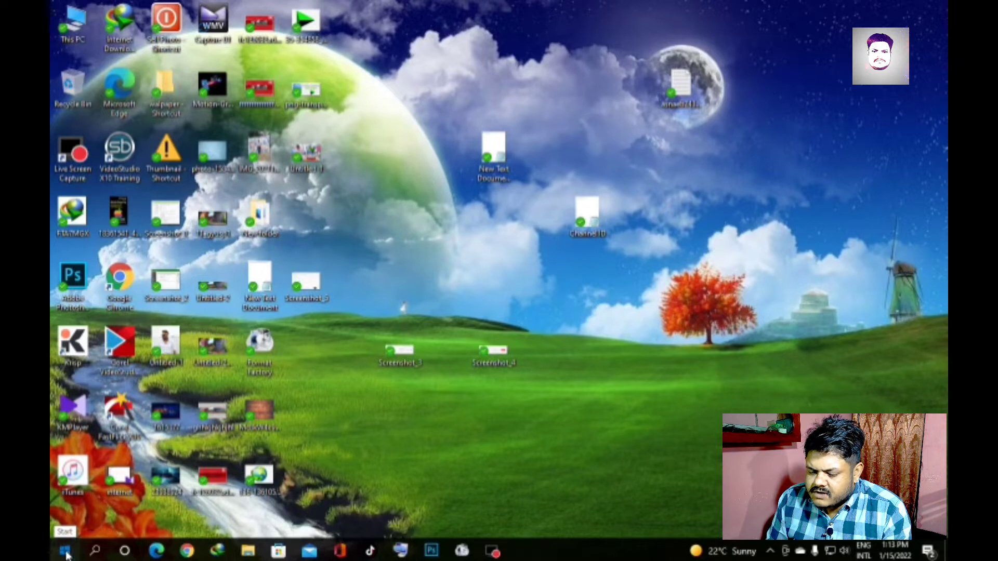
Find the Run app through Windows search and run temp to open the Windows Temp folder
left_click(65, 552)
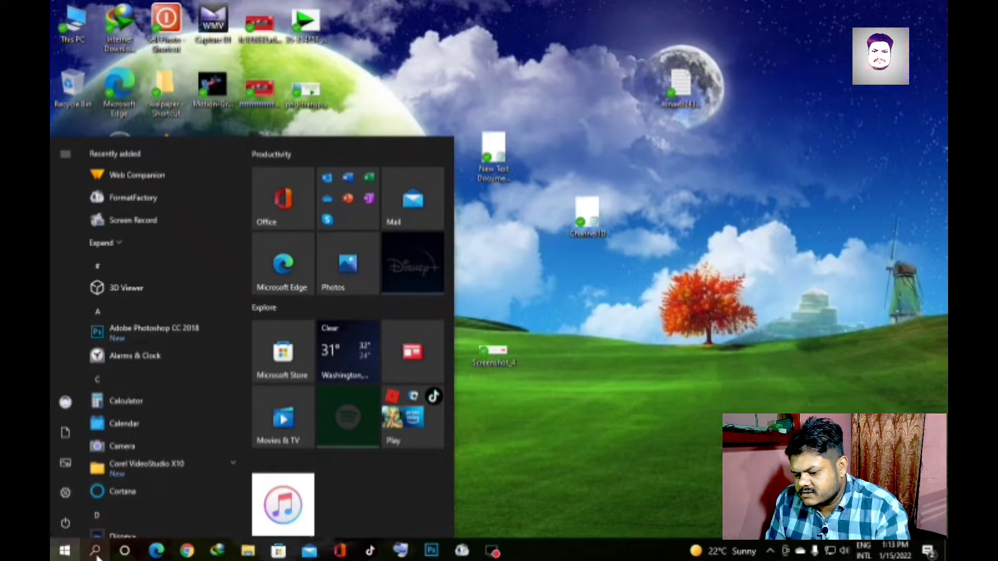
left_click(95, 552)
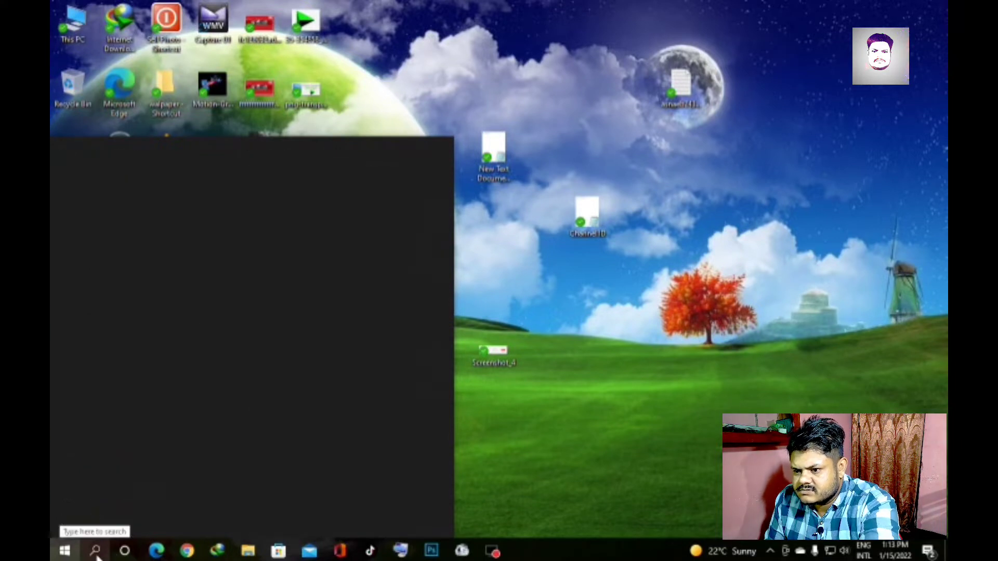
type("r")
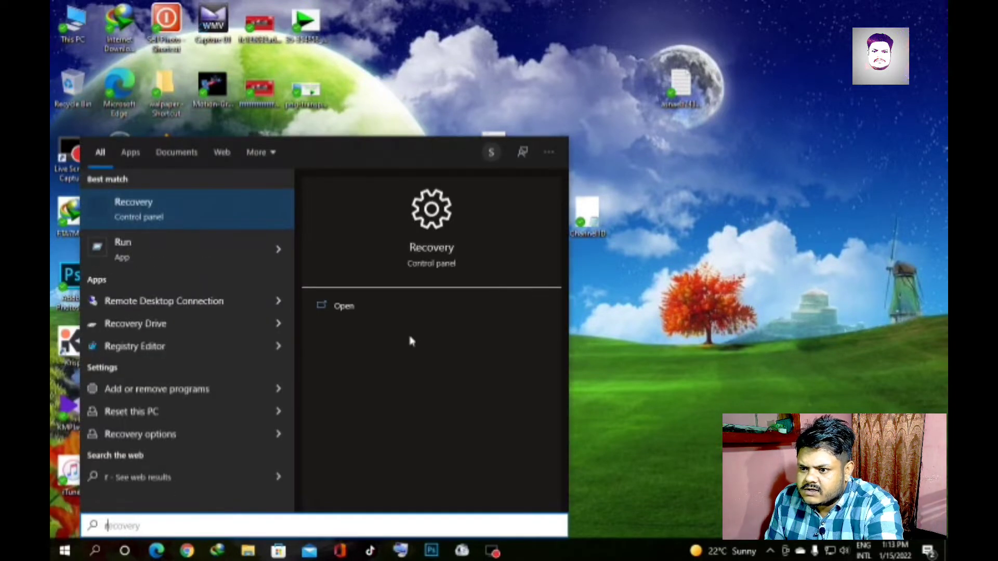
left_click(127, 255)
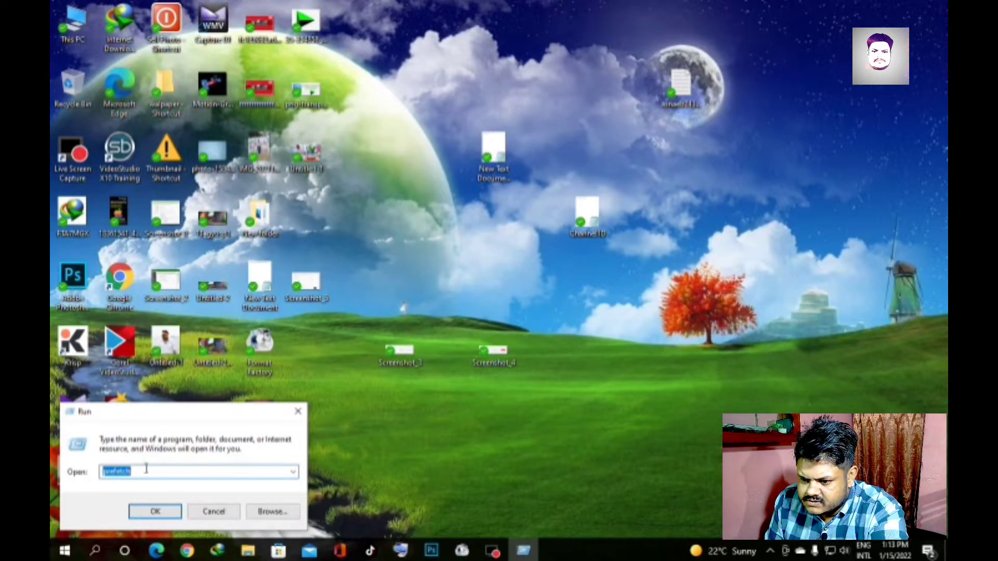
left_click_drag(144, 472, 55, 472)
key("BackSpace")
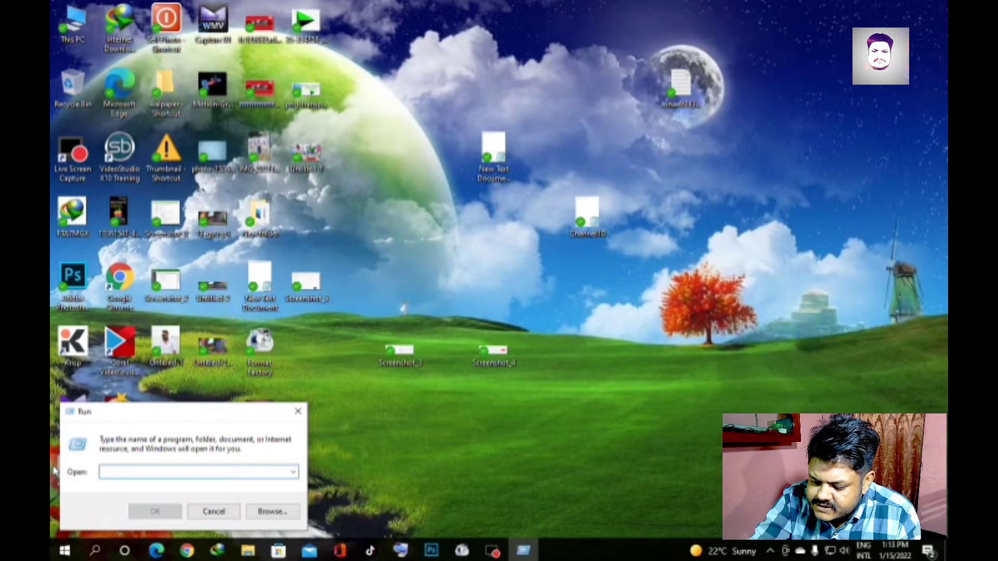
type("te")
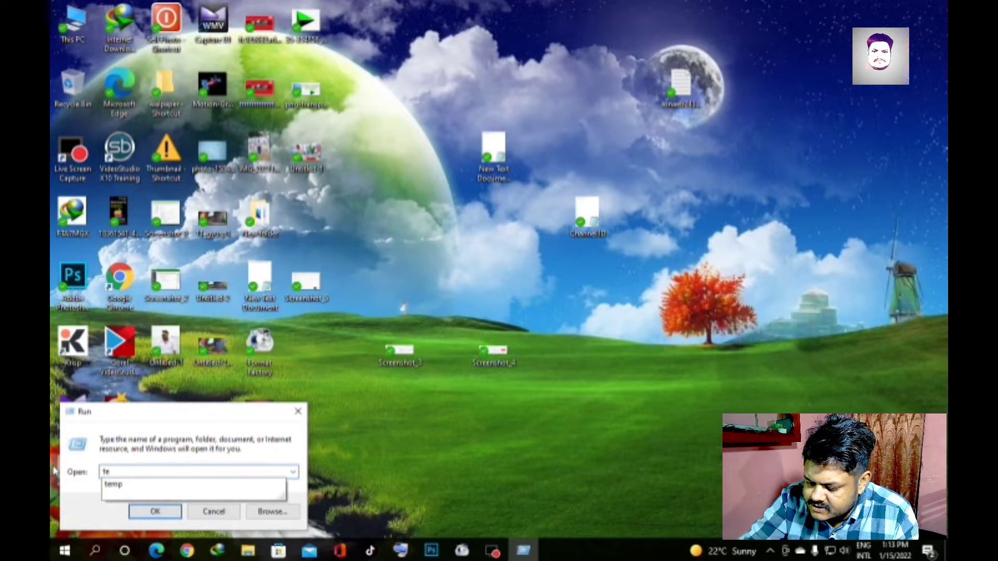
type("mp")
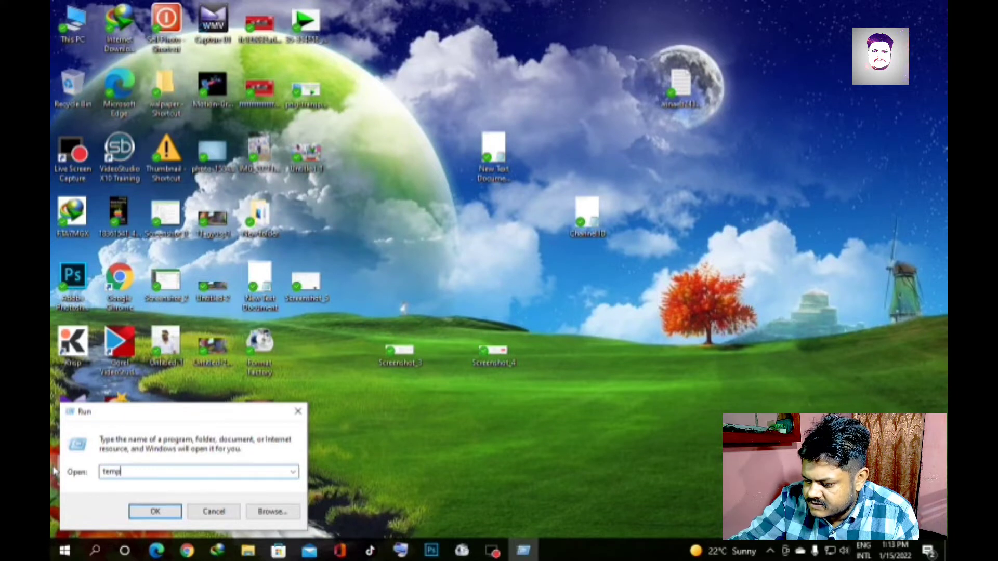
left_click(156, 512)
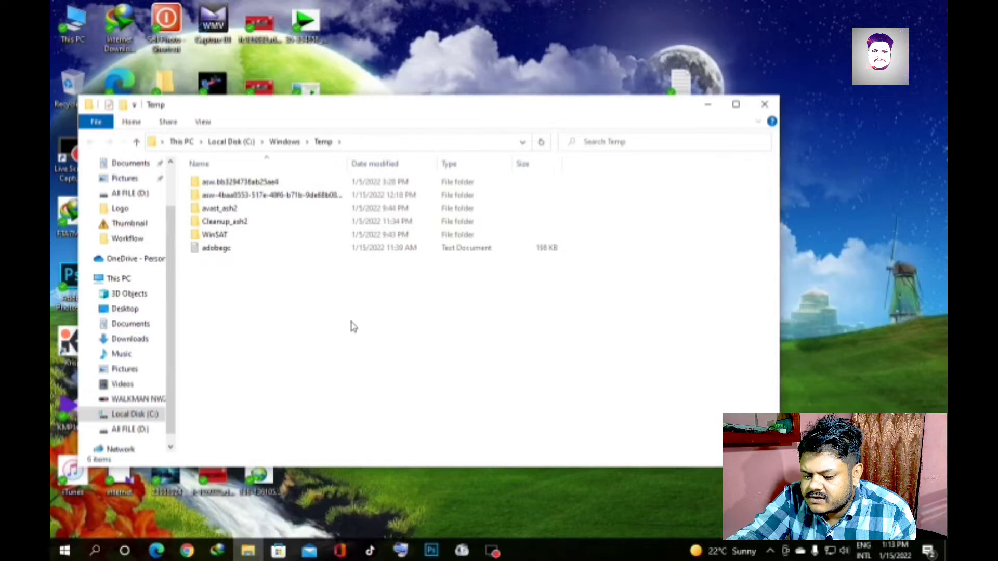
Delete all items in the Windows Temp folder with administrator permission, skipping all files in use, and close the folder
key("ctrl+a")
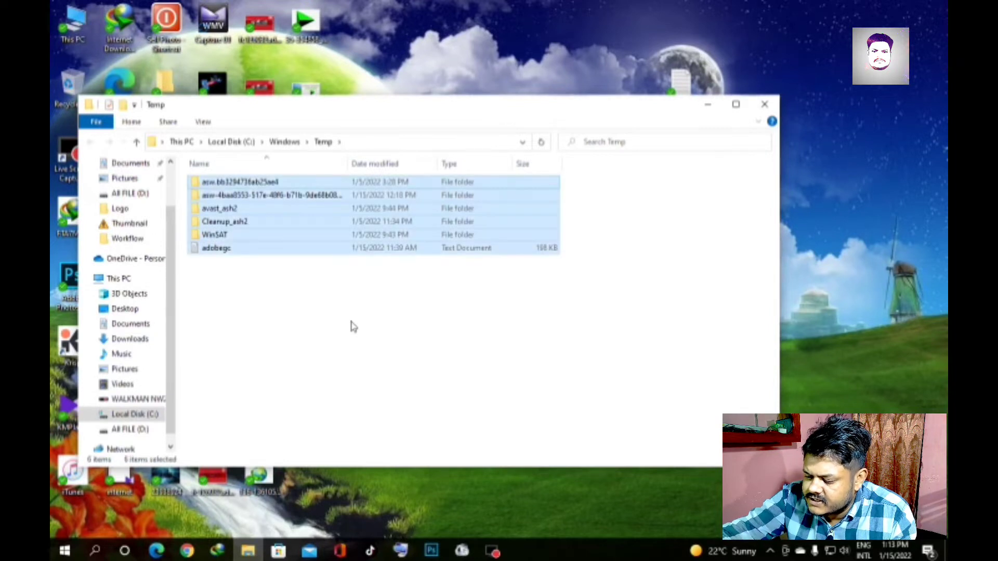
key("Delete")
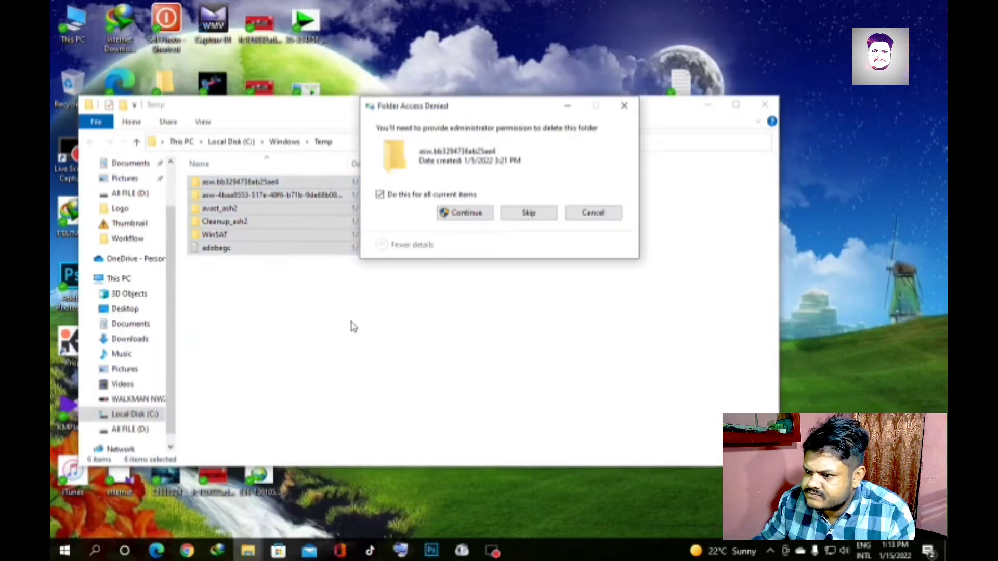
left_click(467, 214)
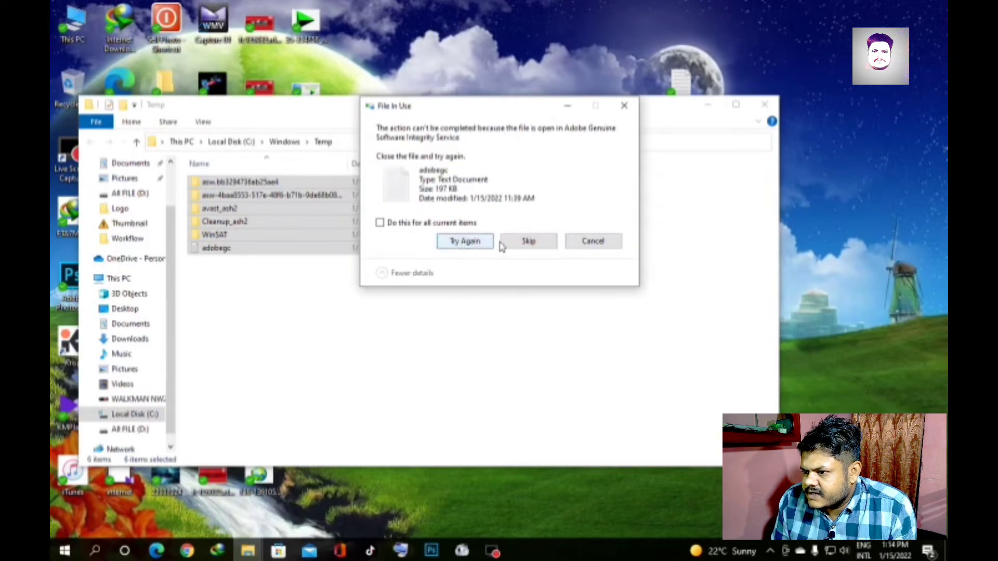
left_click(397, 225)
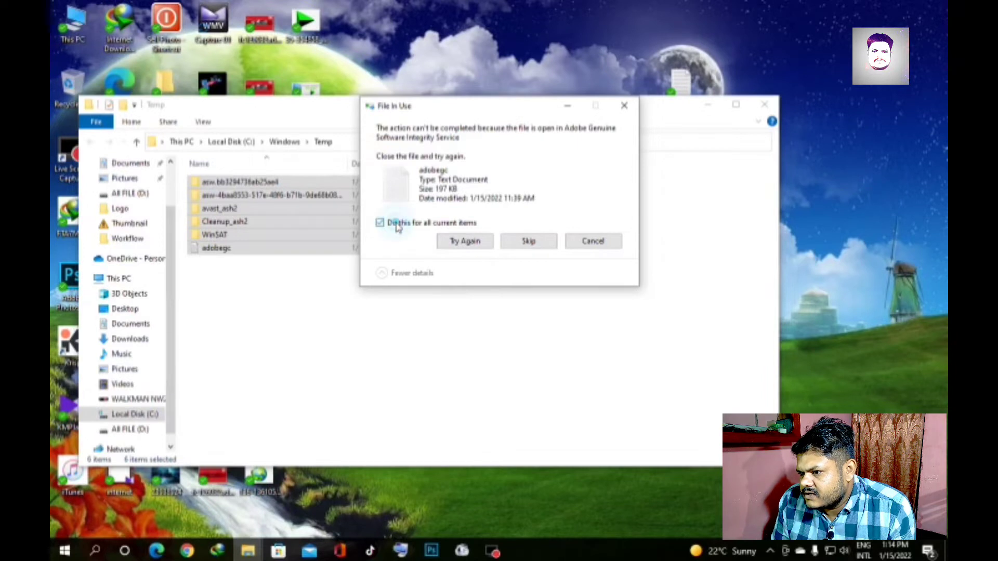
left_click(529, 246)
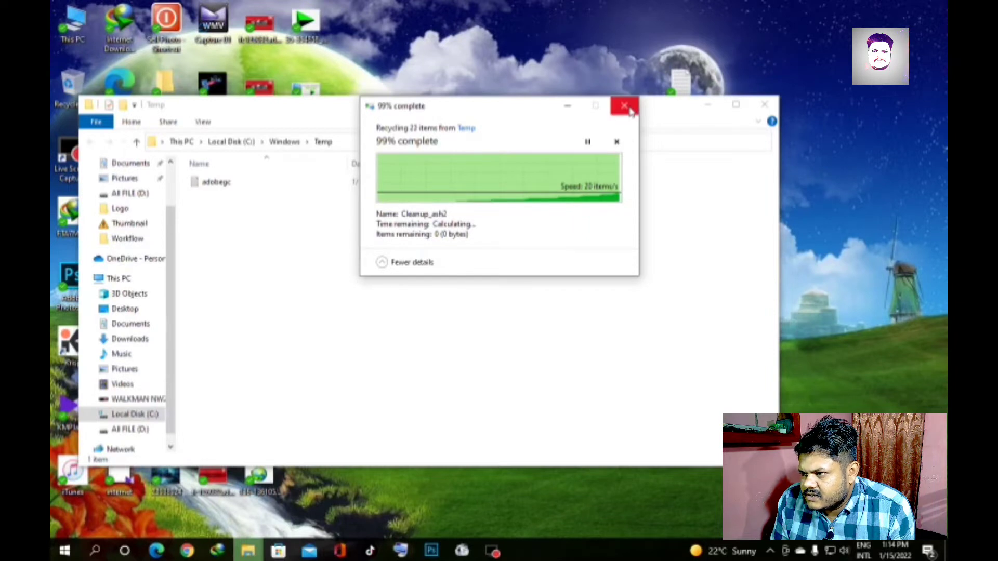
left_click(765, 105)
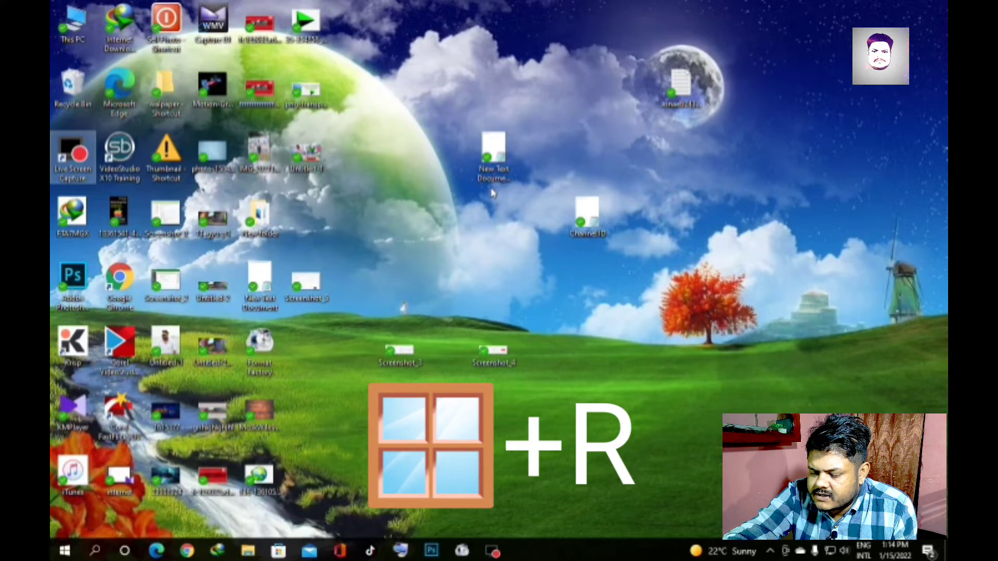
Open the user's local Temp folder by running %temp% from the Run dialog
key("super+r")
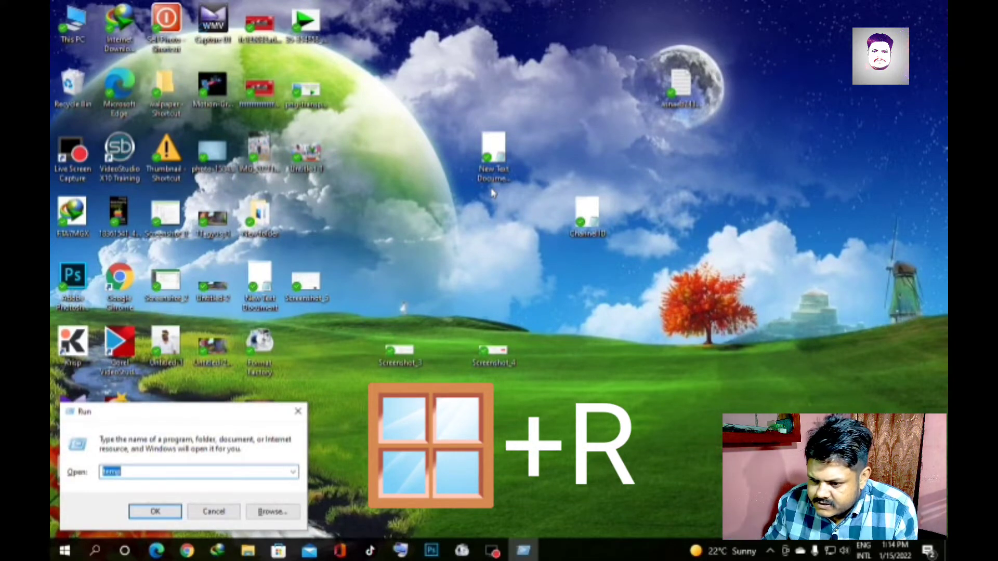
left_click(121, 471)
key("BackSpace")
key("BackSpace")
key("BackSpace")
key("BackSpace")
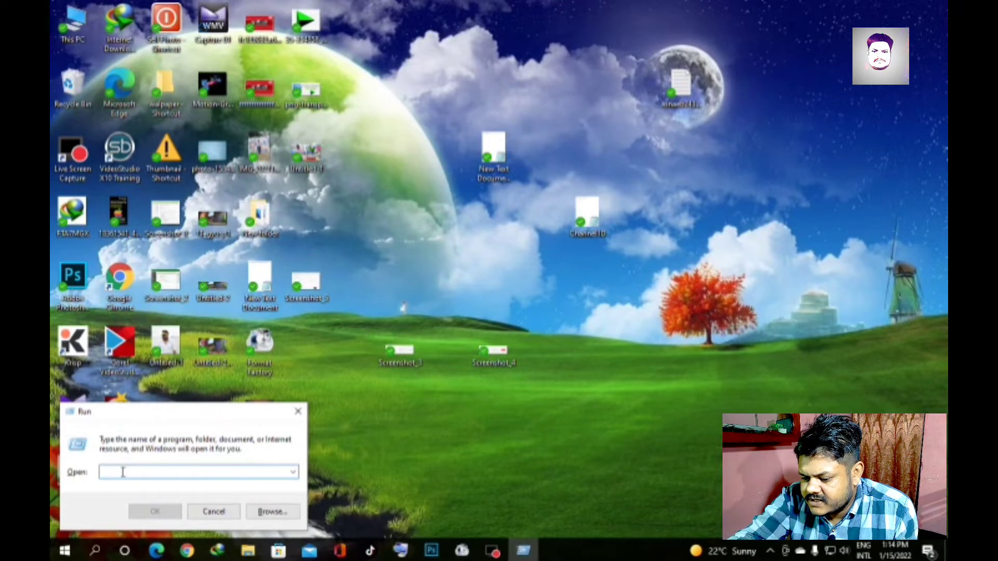
type("%")
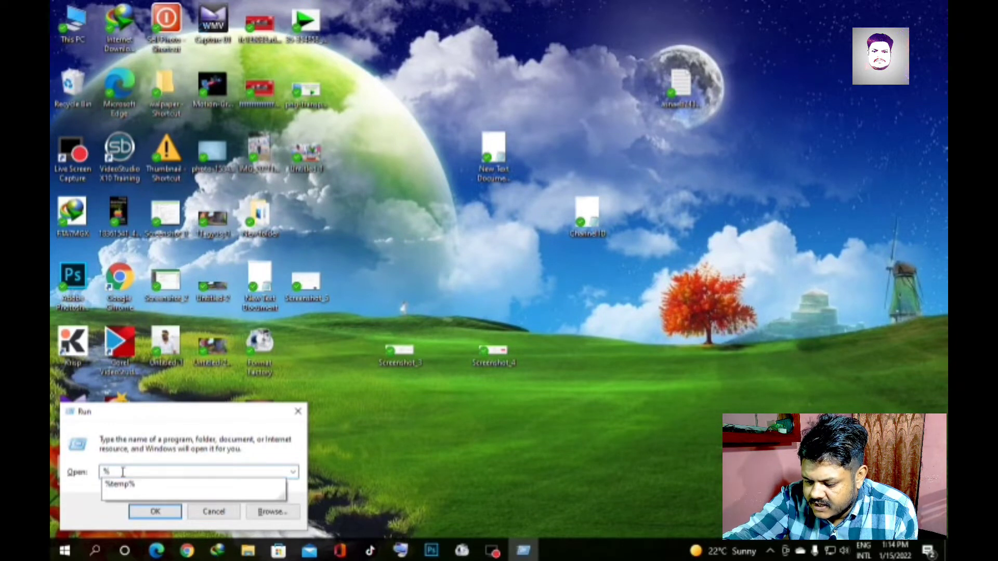
type("temp")
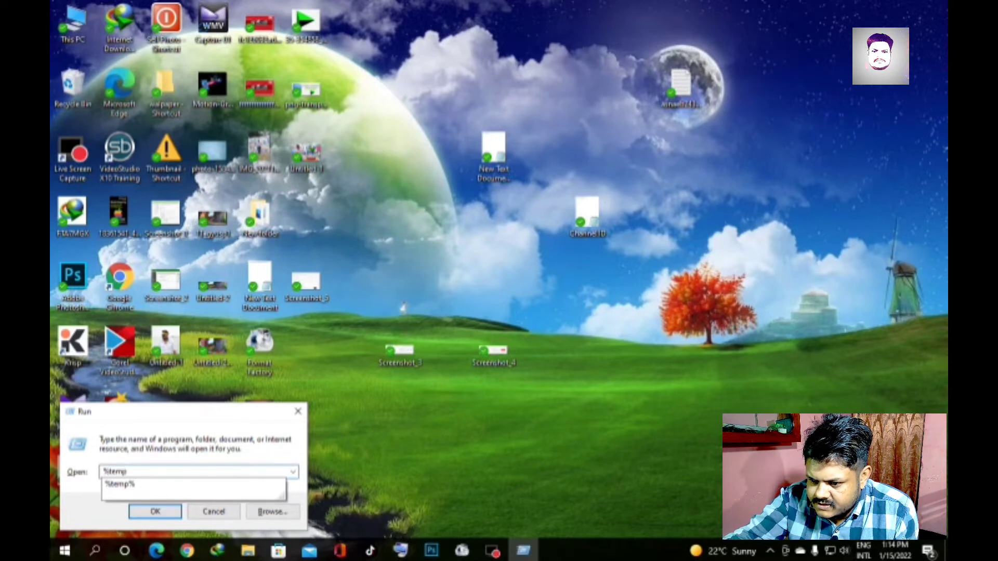
left_click(121, 487)
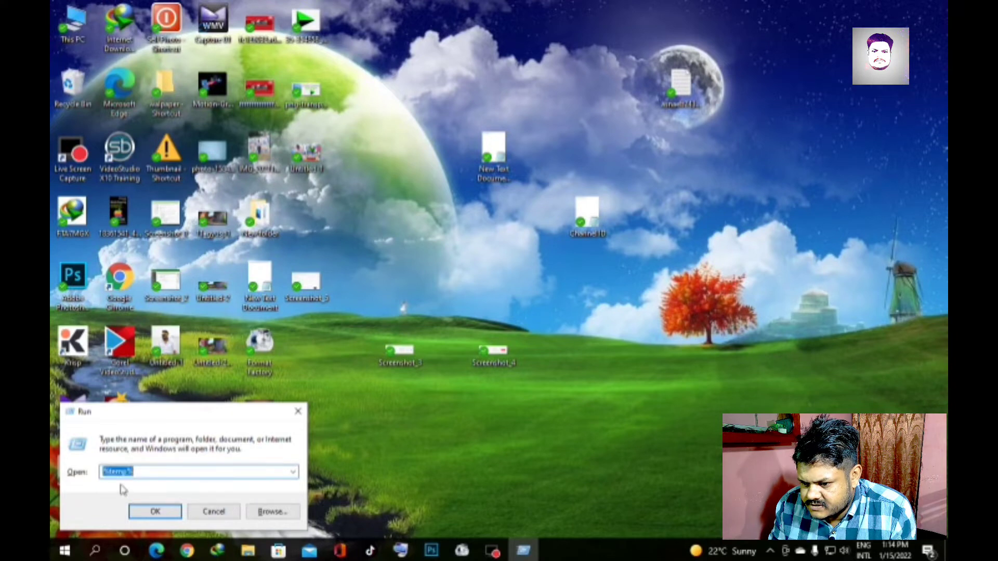
left_click(156, 513)
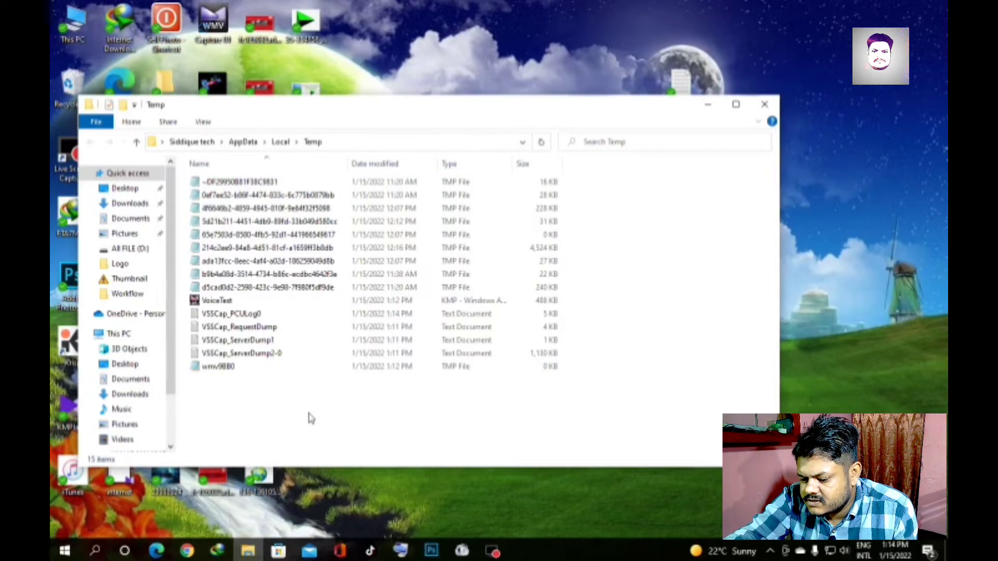
Delete all files in the user's local Temp folder, skipping all files in use, and close the folder
key("ctrl+a")
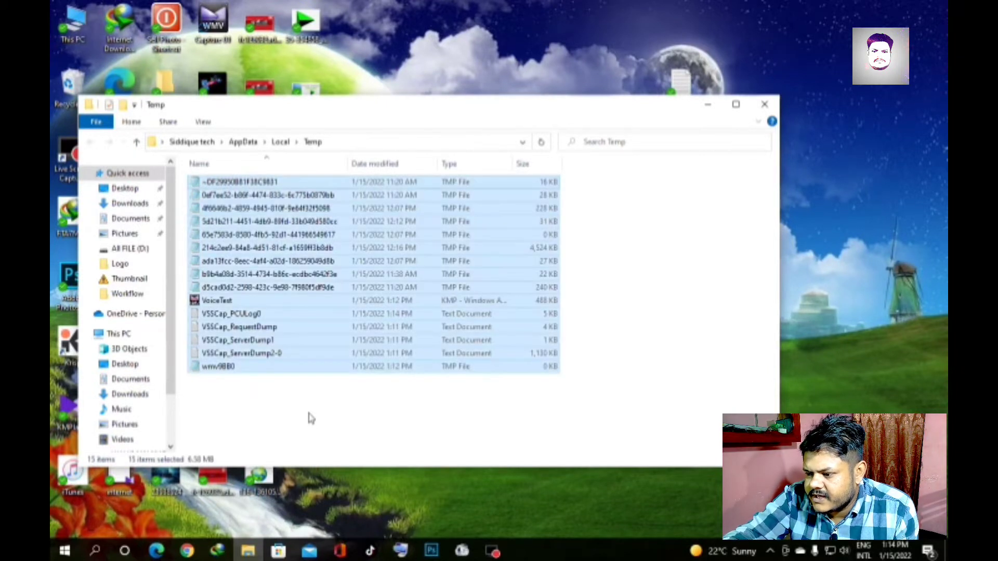
key("Delete")
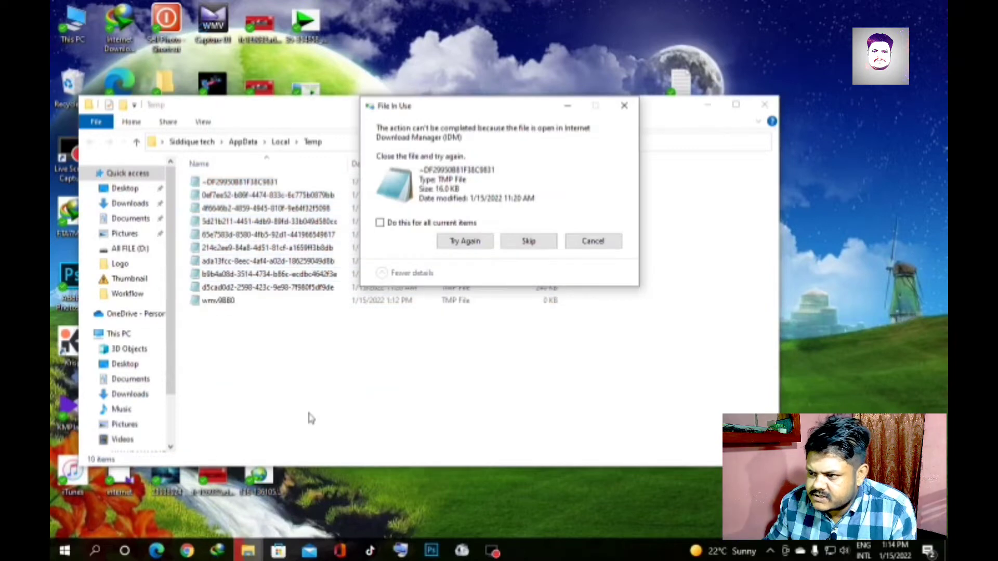
left_click(381, 225)
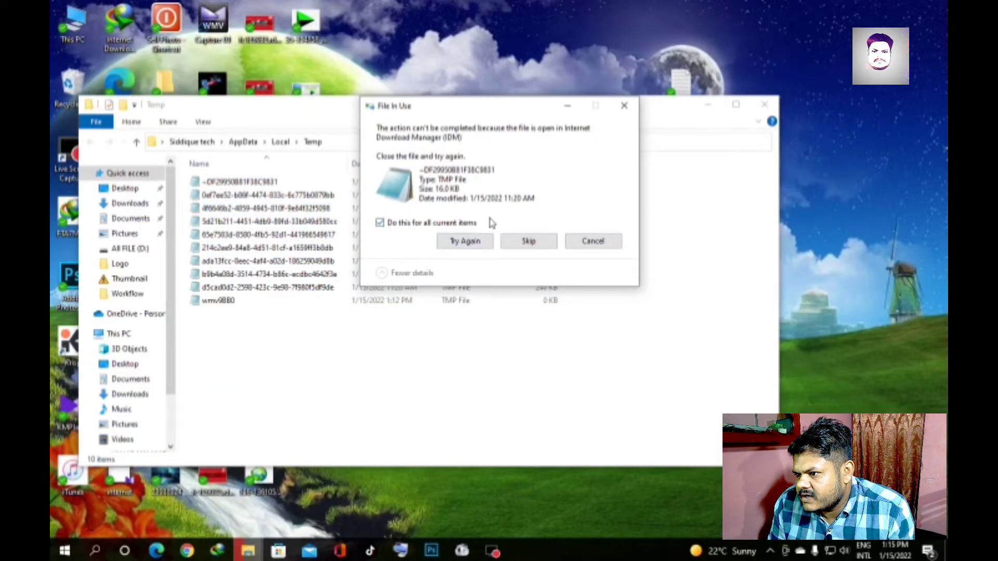
left_click(530, 242)
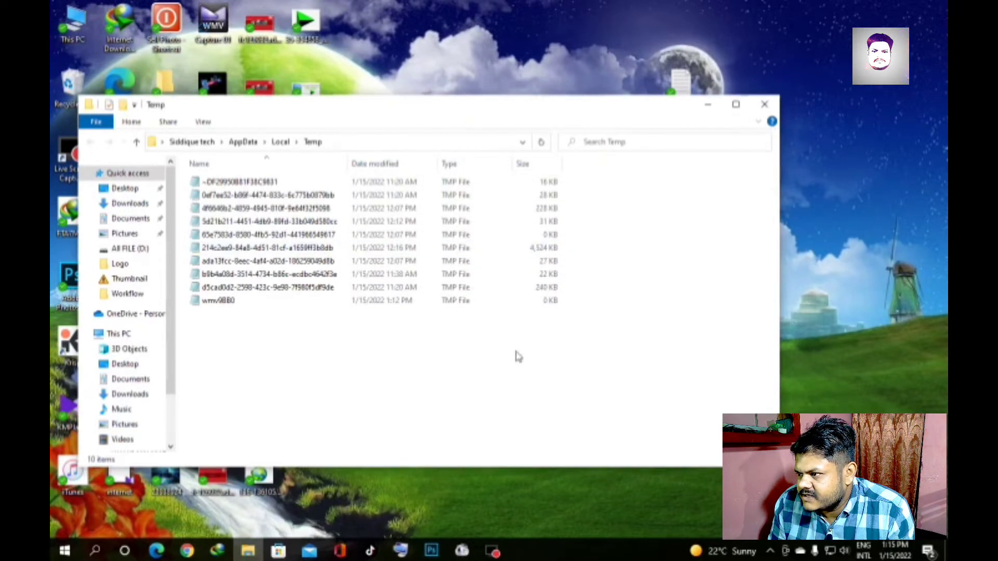
left_click(767, 110)
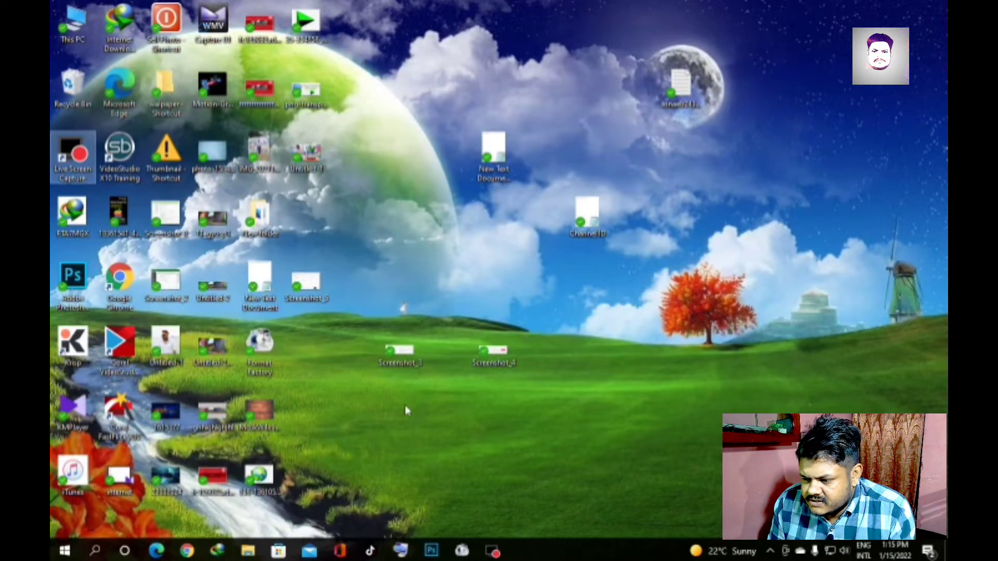
Open the Windows Prefetch folder by running prefetch from the Run dialog
left_click(393, 420)
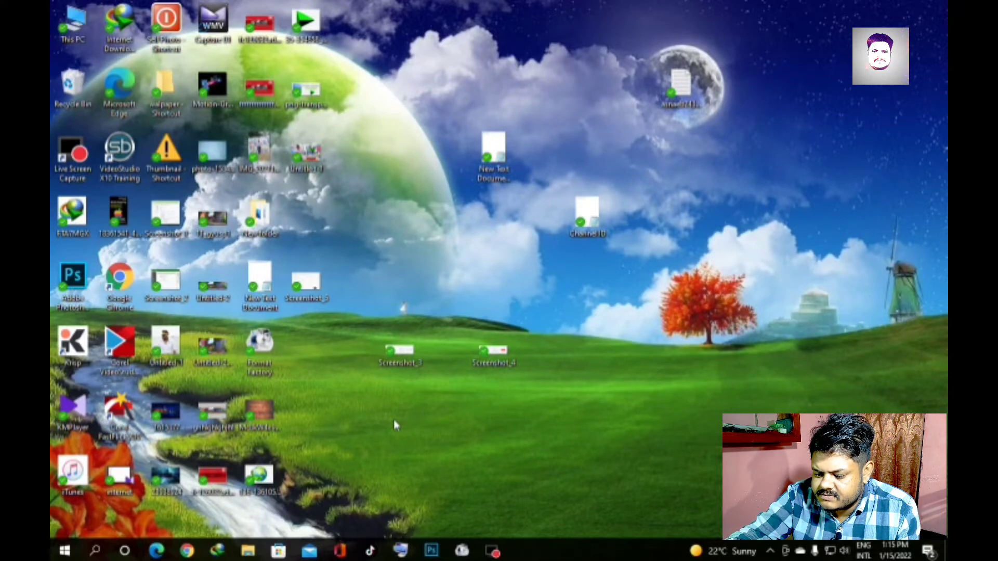
left_click(394, 419)
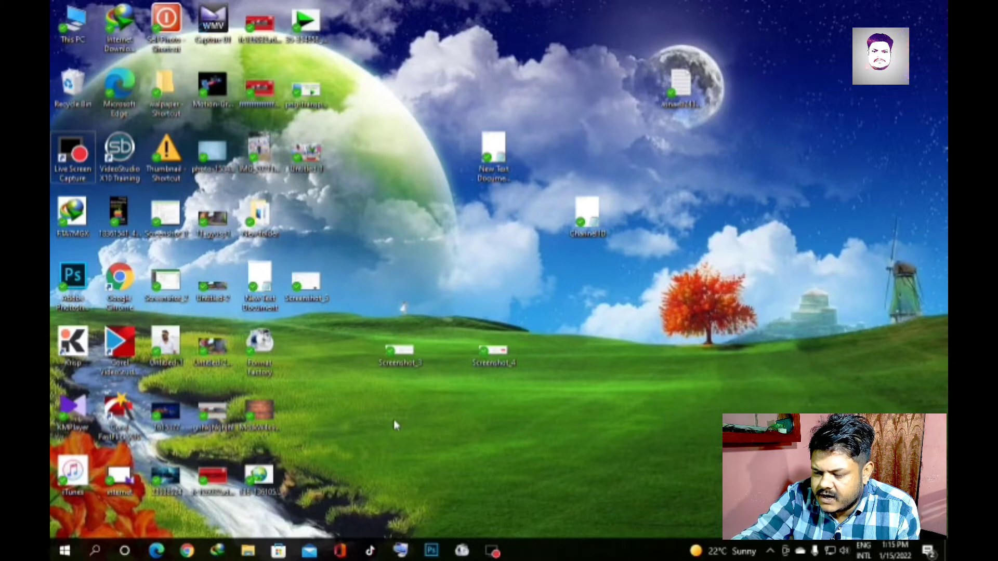
key("super+r")
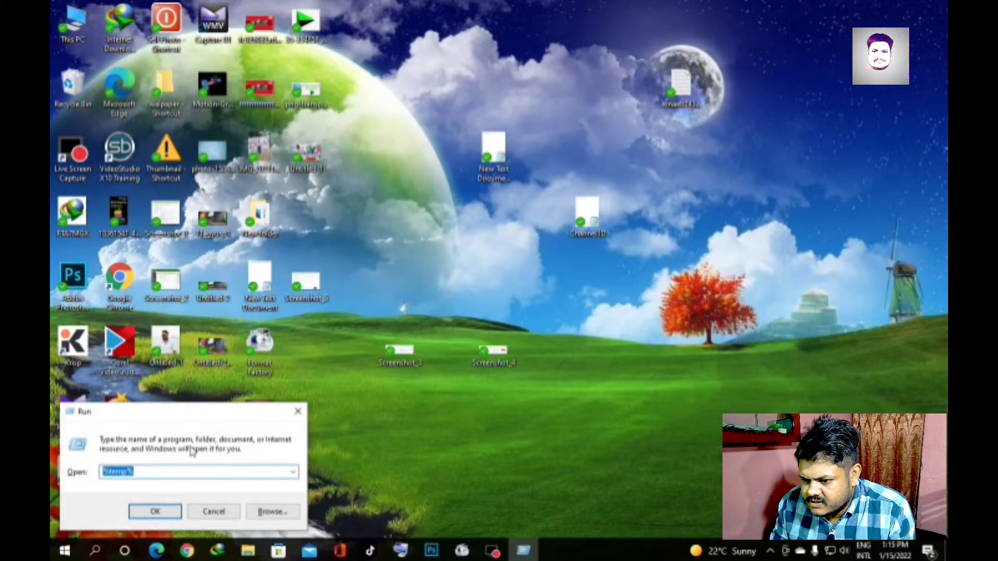
left_click(144, 472)
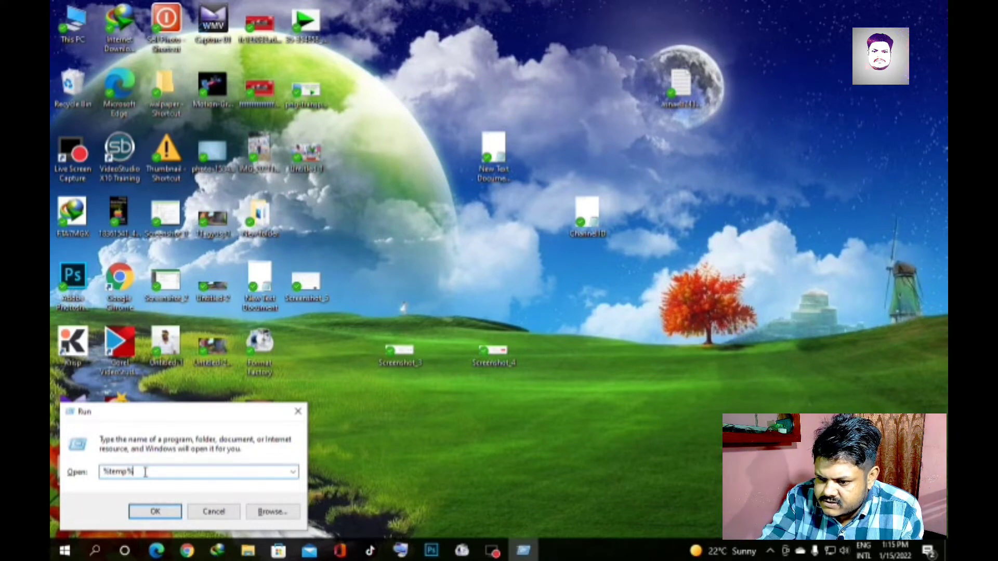
key("BackSpace")
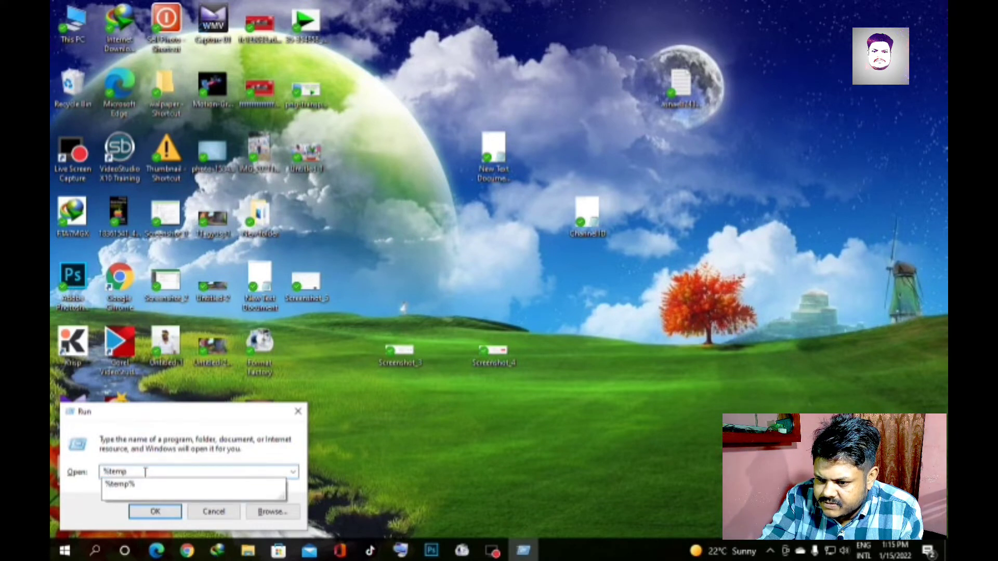
key("BackSpace")
key("BackSpace")
key("BackSpace")
key("BackSpace")
key("BackSpace")
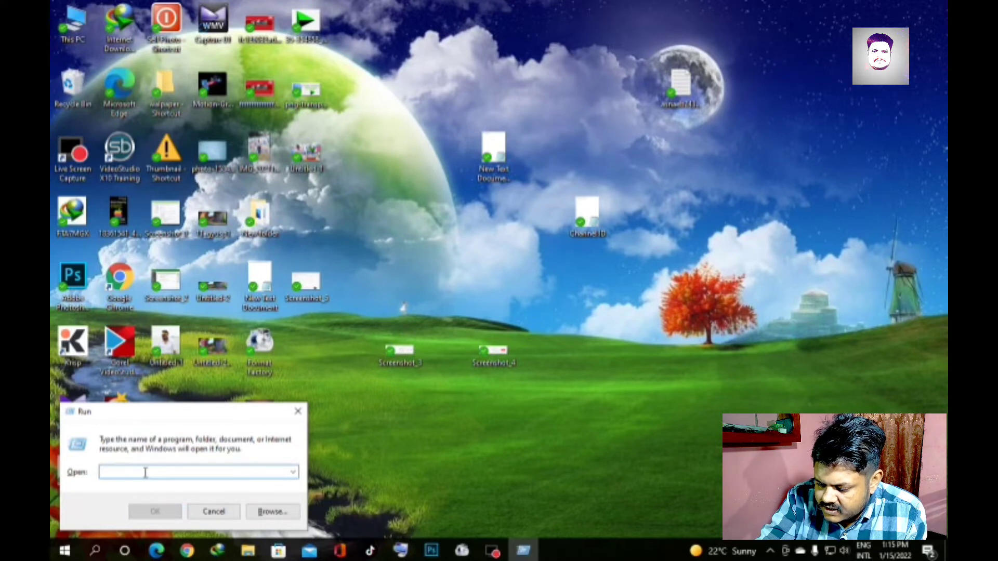
type("p")
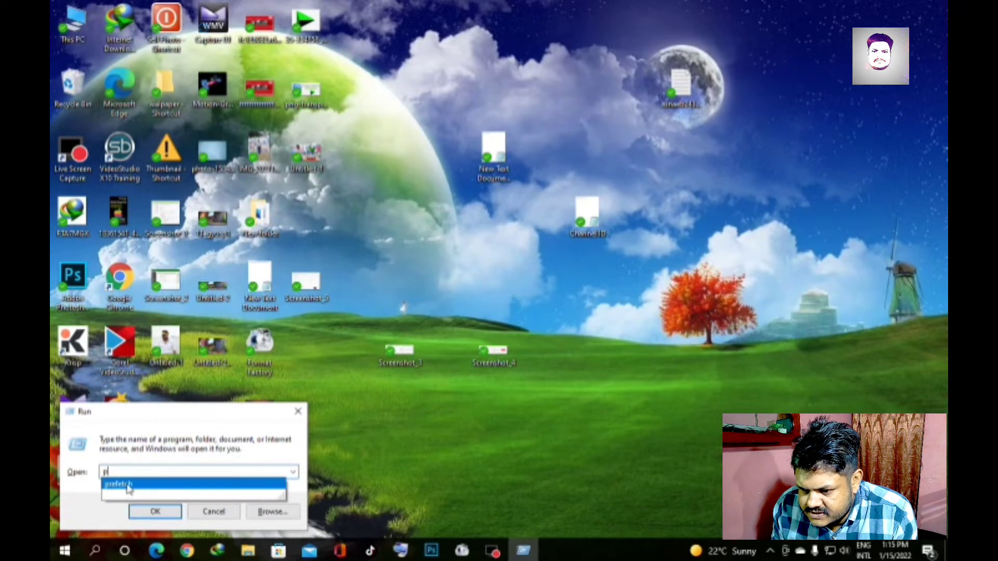
left_click(129, 486)
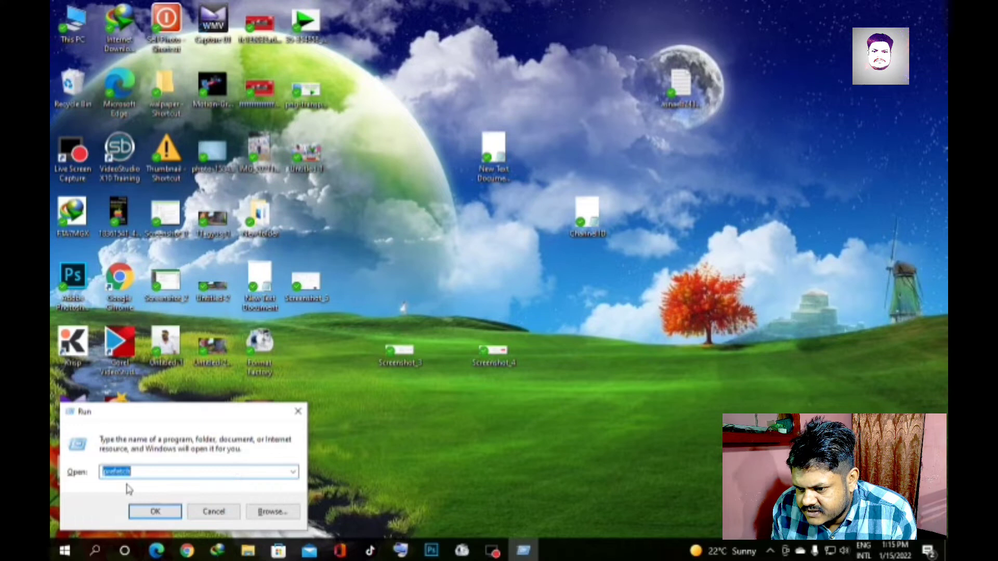
left_click(155, 510)
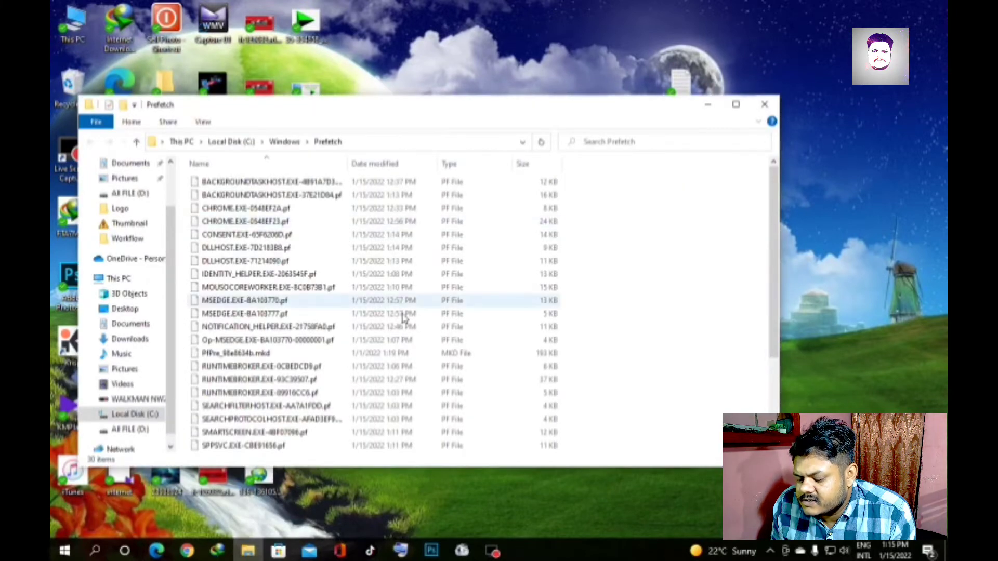
Delete all files in the Windows Prefetch folder, skipping all files in use, and close the folder
left_click(370, 300)
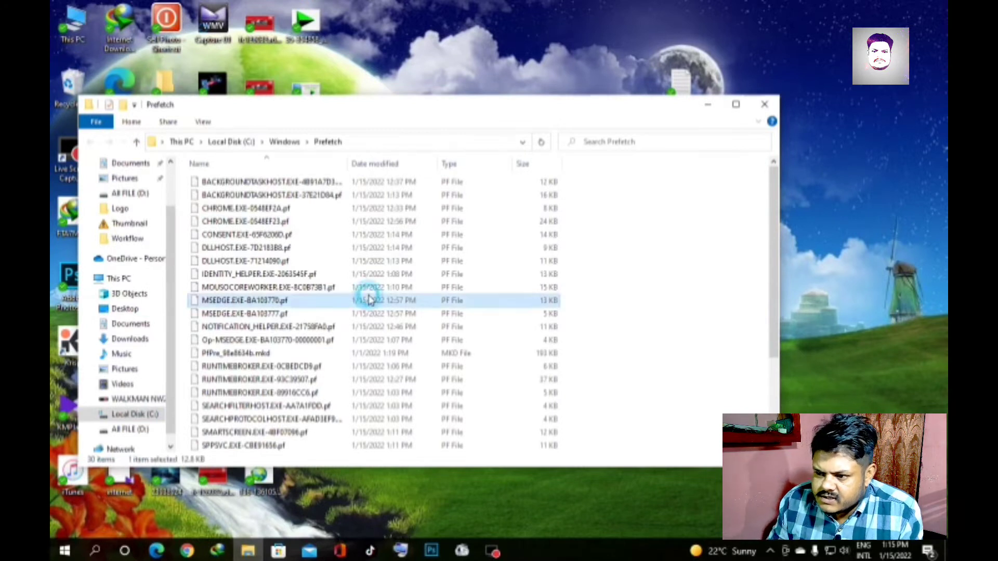
key("ctrl+a")
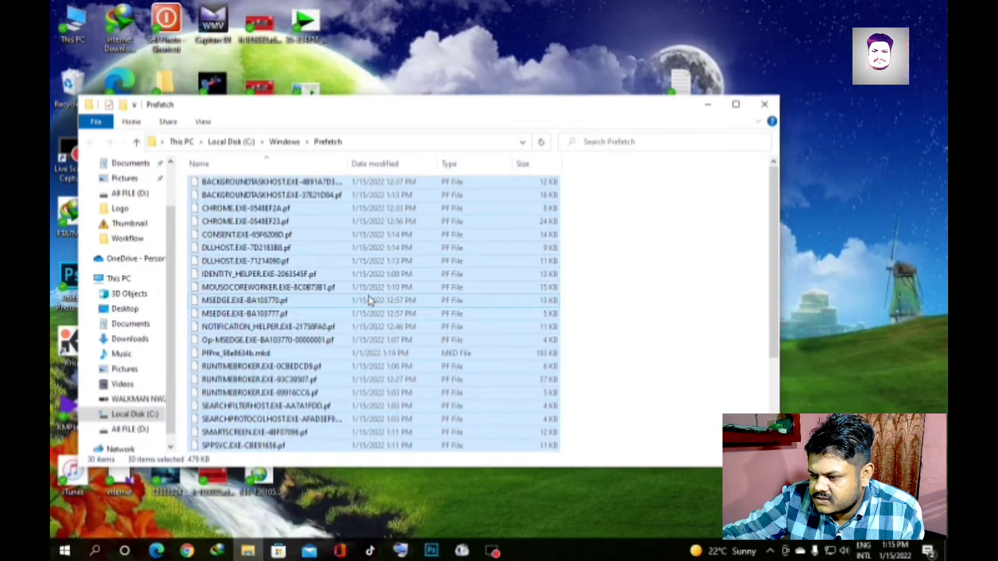
key("Delete")
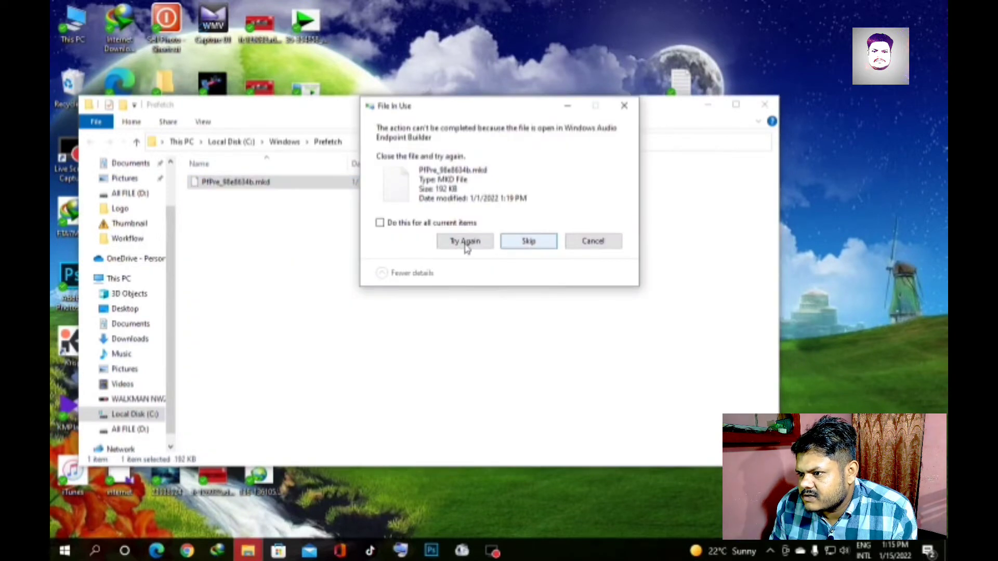
left_click(416, 227)
left_click(523, 239)
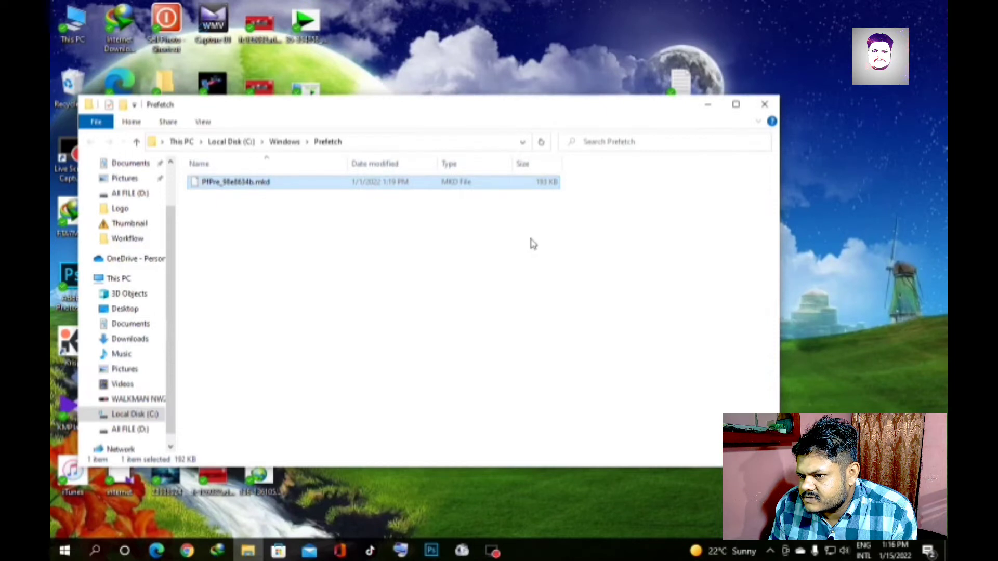
left_click(765, 106)
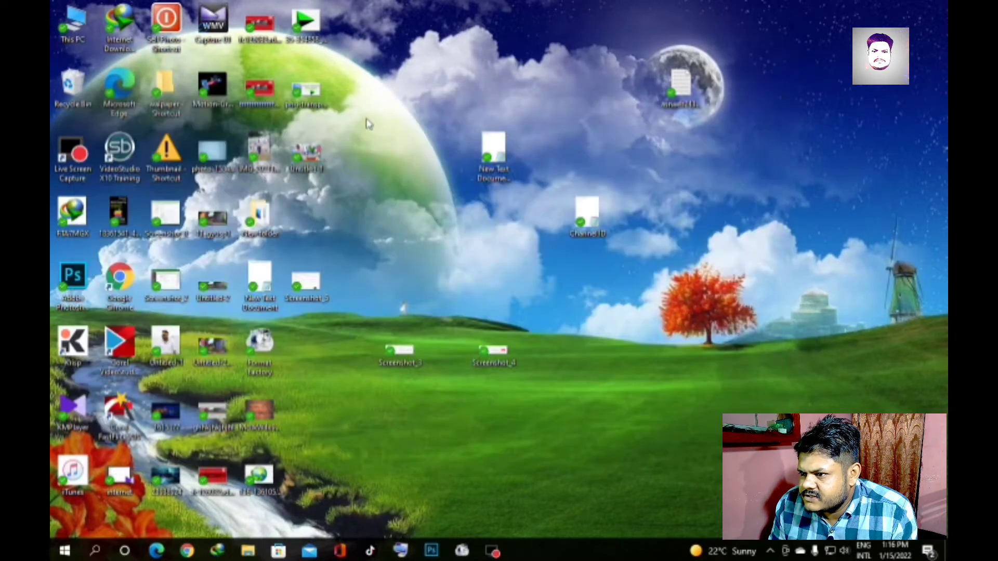
Refresh the desktop and open the properties of Local Disk (C:) from This PC
right_click(388, 151)
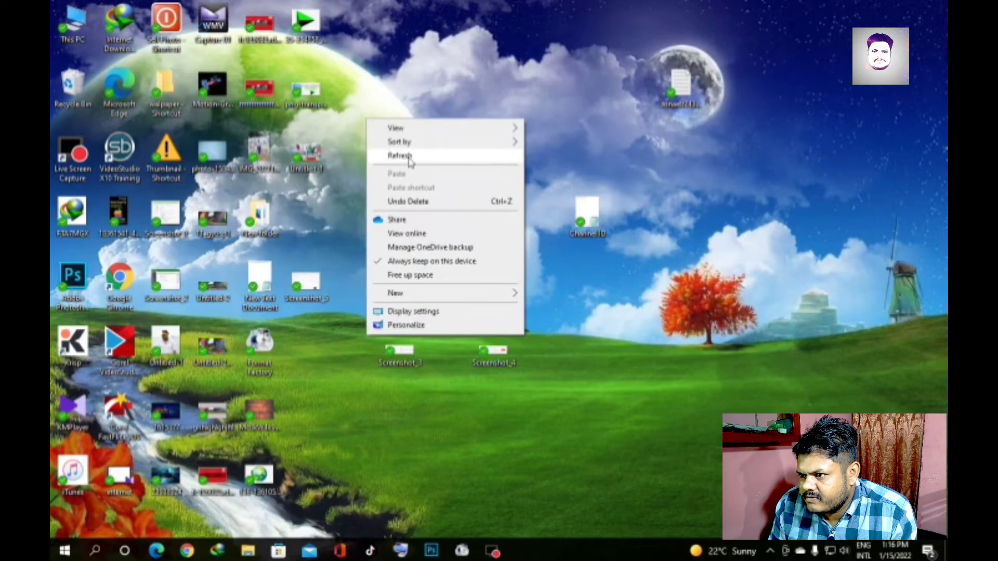
left_click(409, 160)
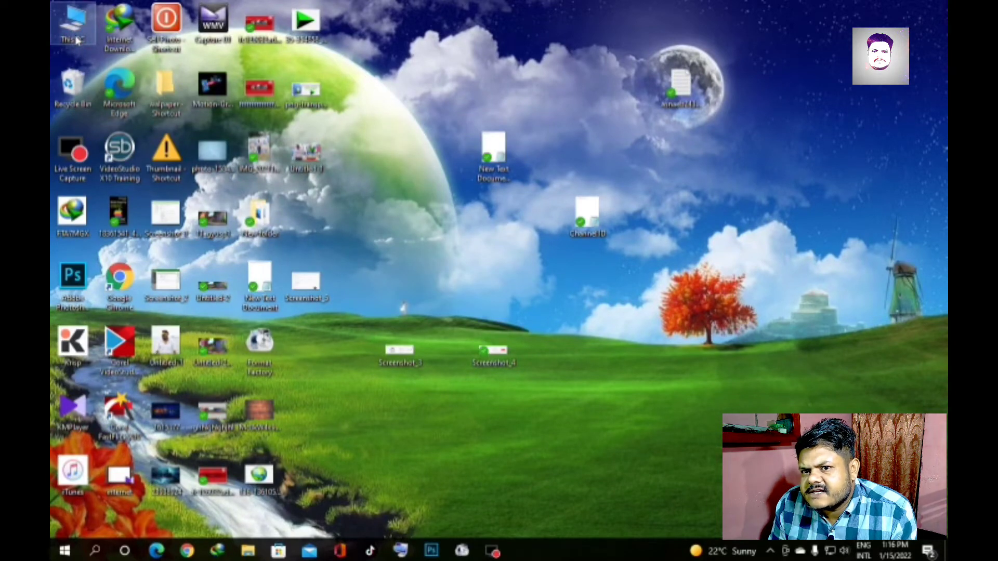
double_click(76, 40)
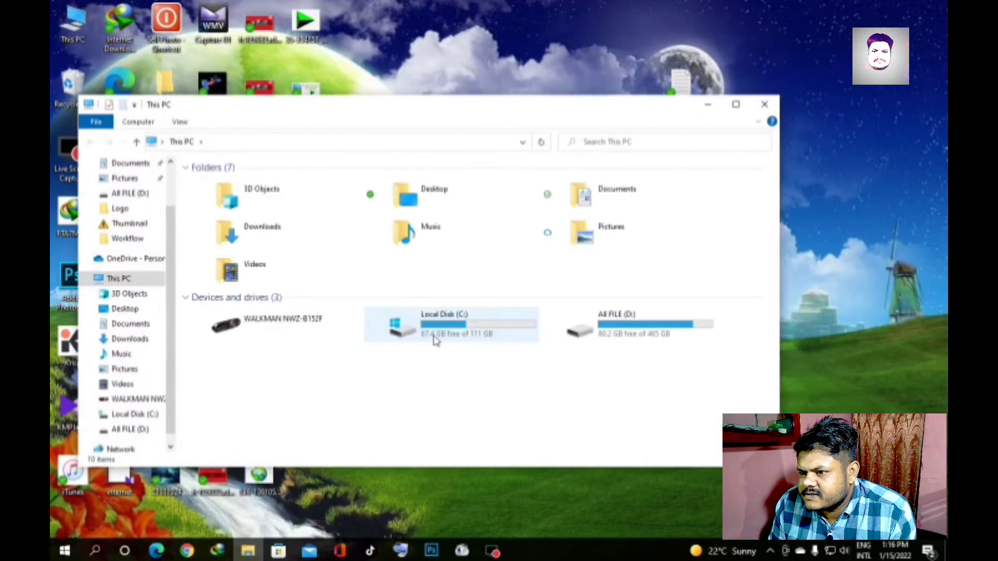
left_click(481, 329)
right_click(481, 329)
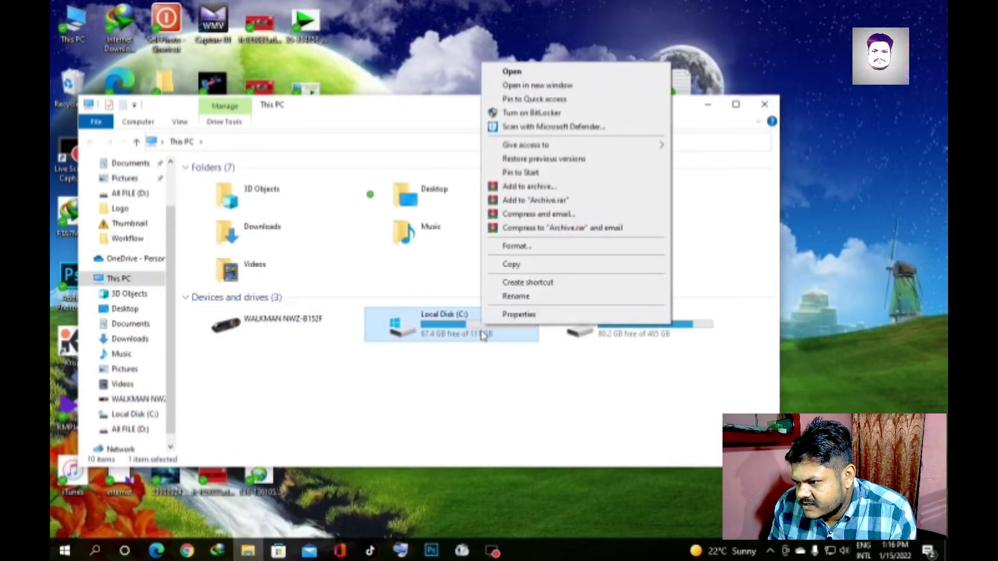
left_click(510, 318)
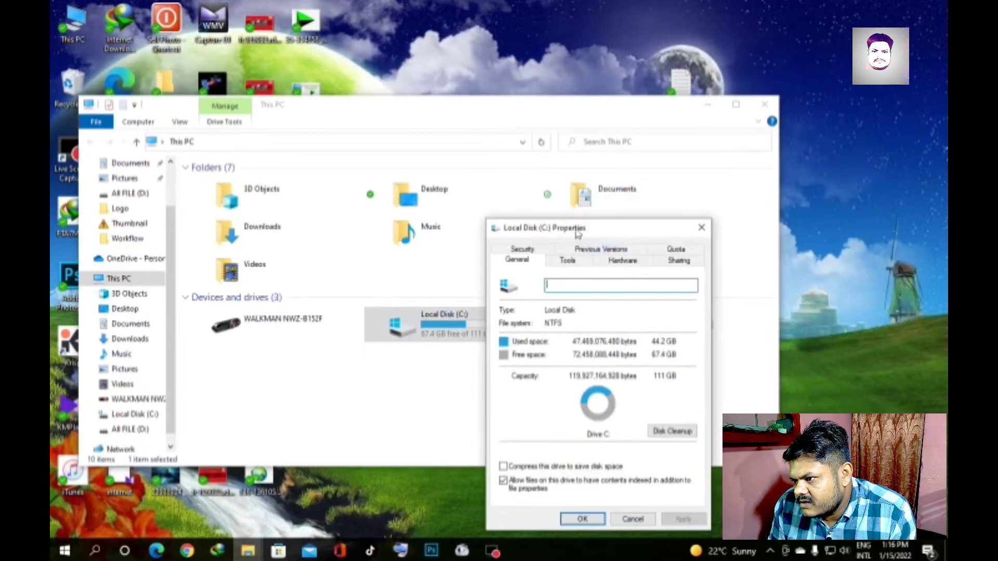
left_click_drag(576, 234, 543, 152)
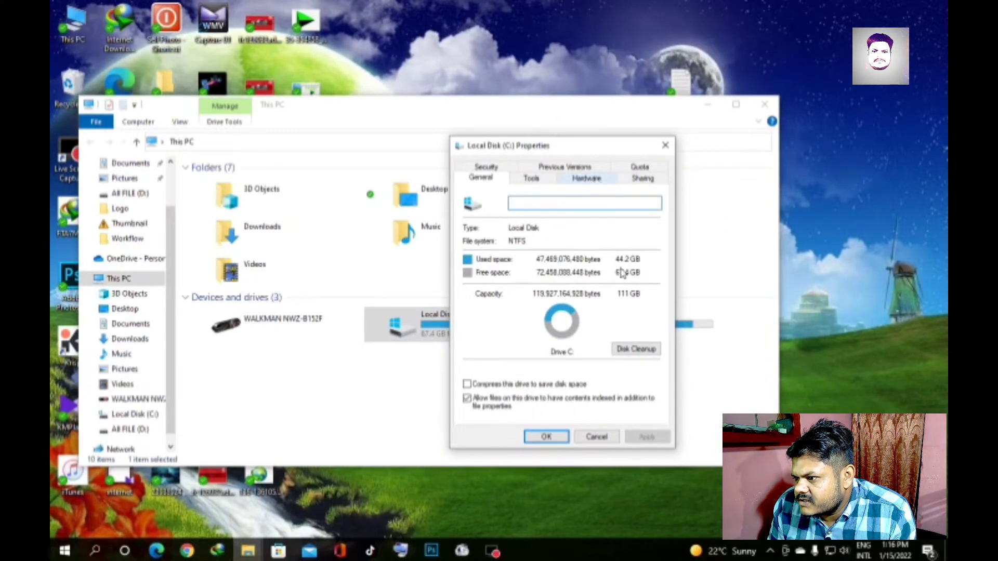
Start Disk Cleanup for drive C: and extend the scan to system files
left_click(639, 355)
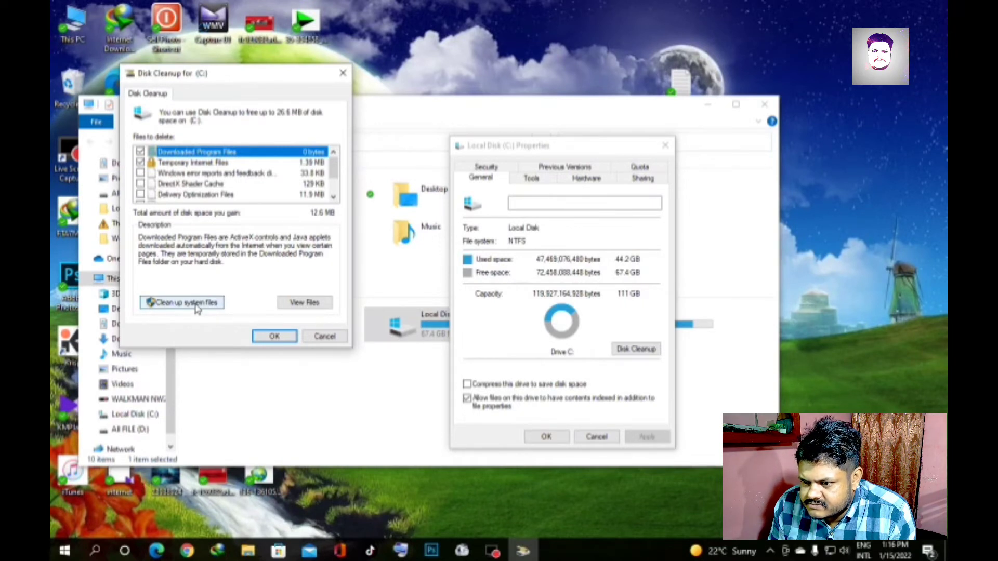
left_click(333, 198)
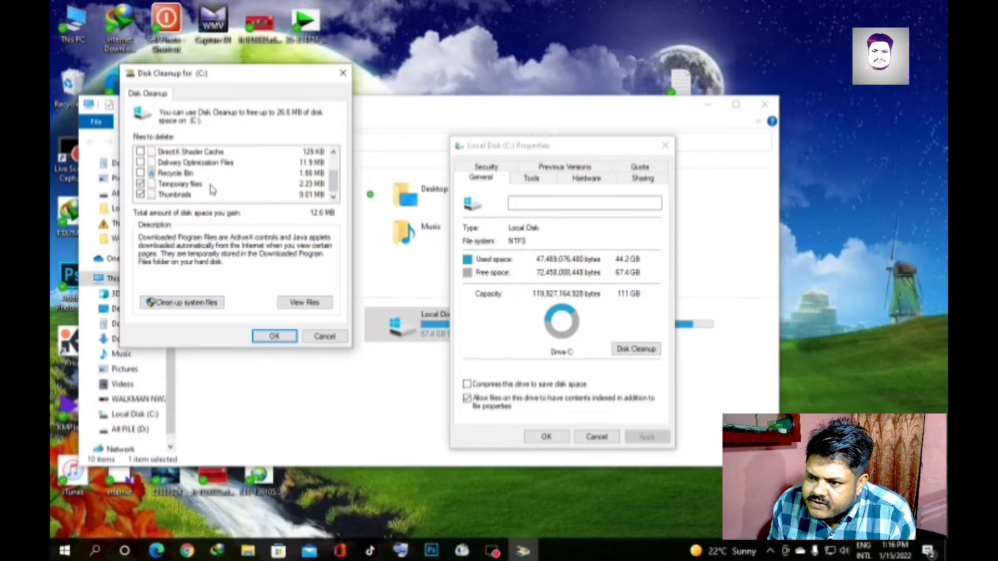
left_click(178, 303)
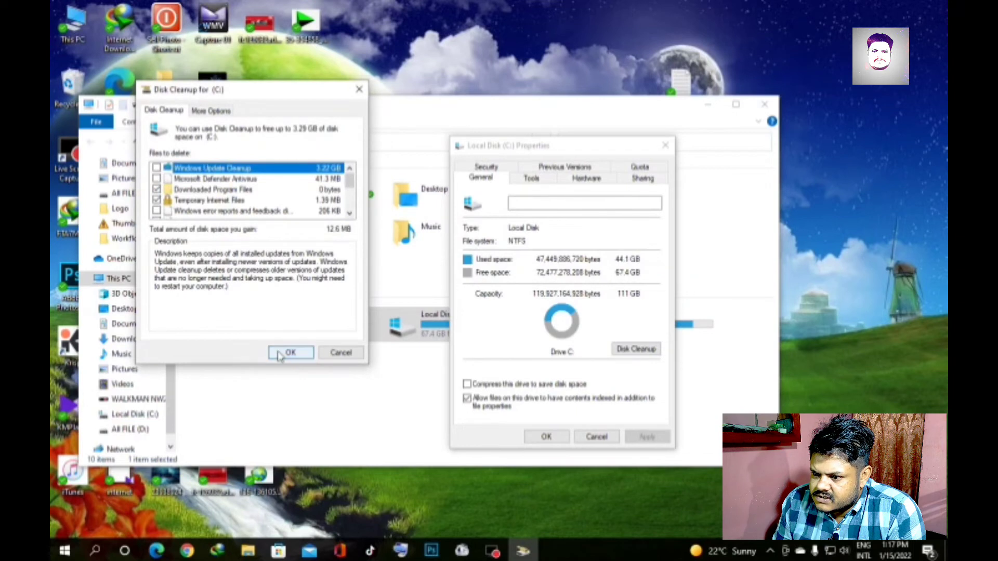
Review the cleanup categories and permanently delete the preselected files, including Temporary Internet Files, Temporary files and Thumbnails
left_click(350, 213)
left_click(350, 213)
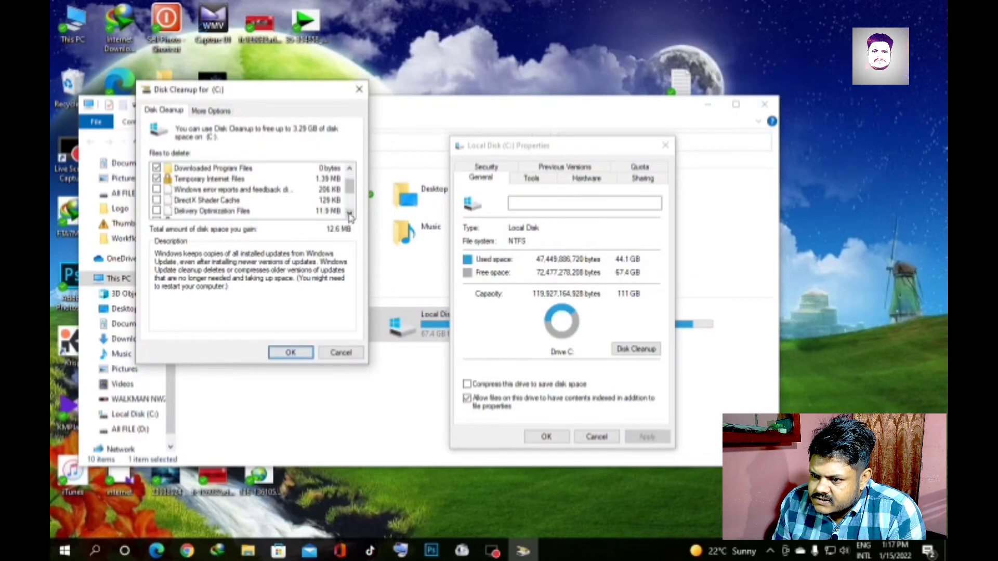
left_click(350, 213)
left_click(350, 213)
left_click(350, 213)
left_click(350, 213)
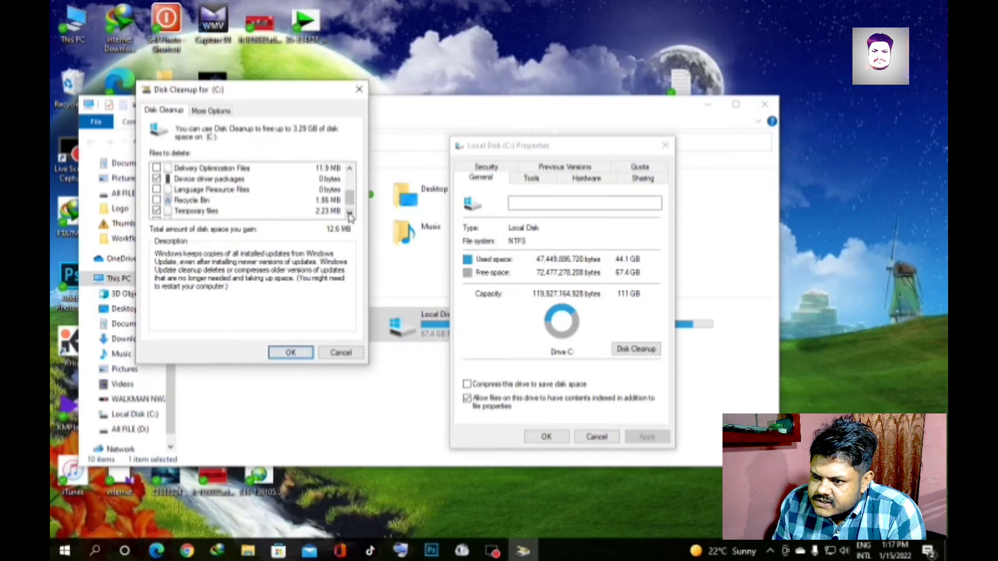
left_click(350, 213)
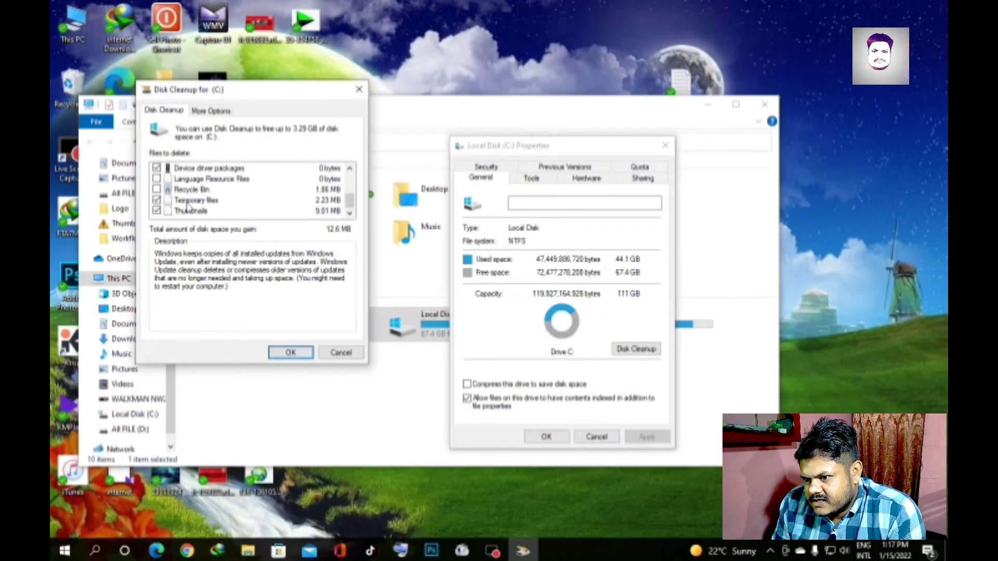
left_click(287, 353)
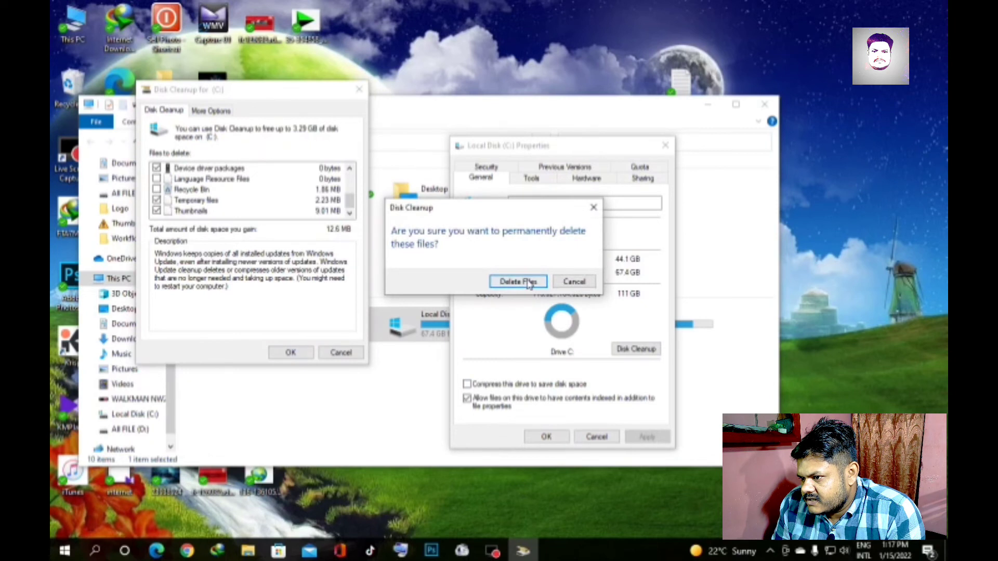
left_click(530, 283)
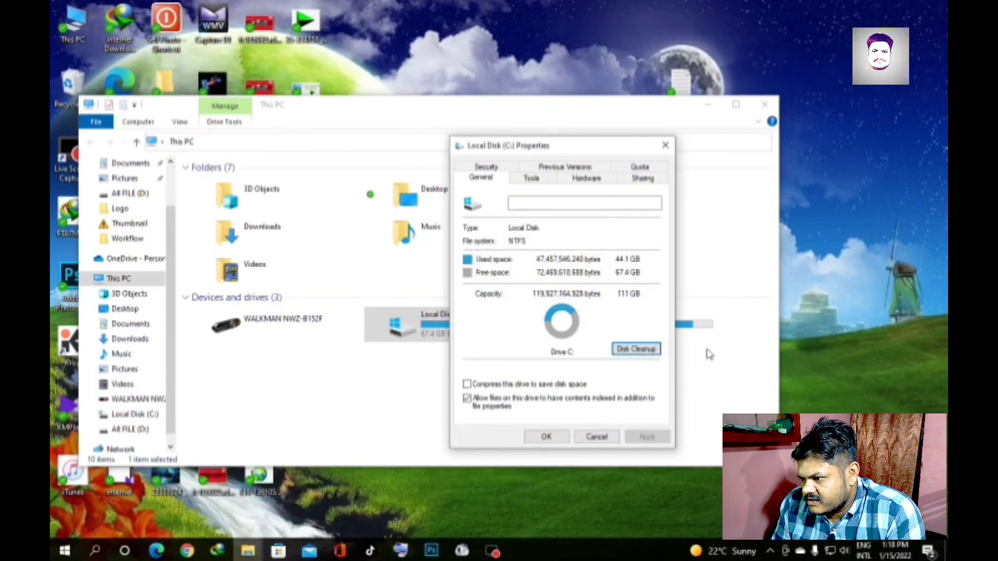
Close the drive properties and the This PC window, and refresh the desktop twice
left_click(552, 438)
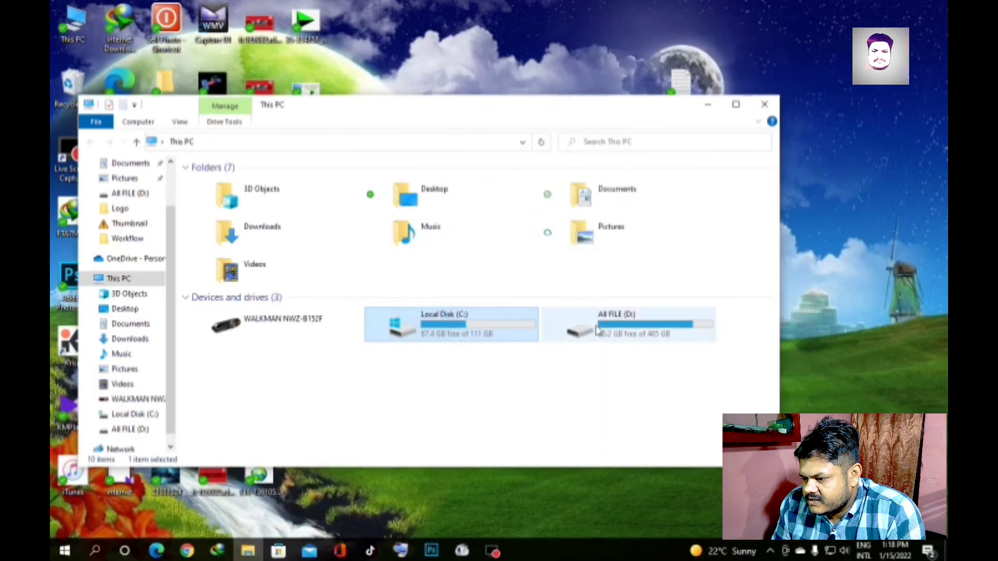
left_click(765, 110)
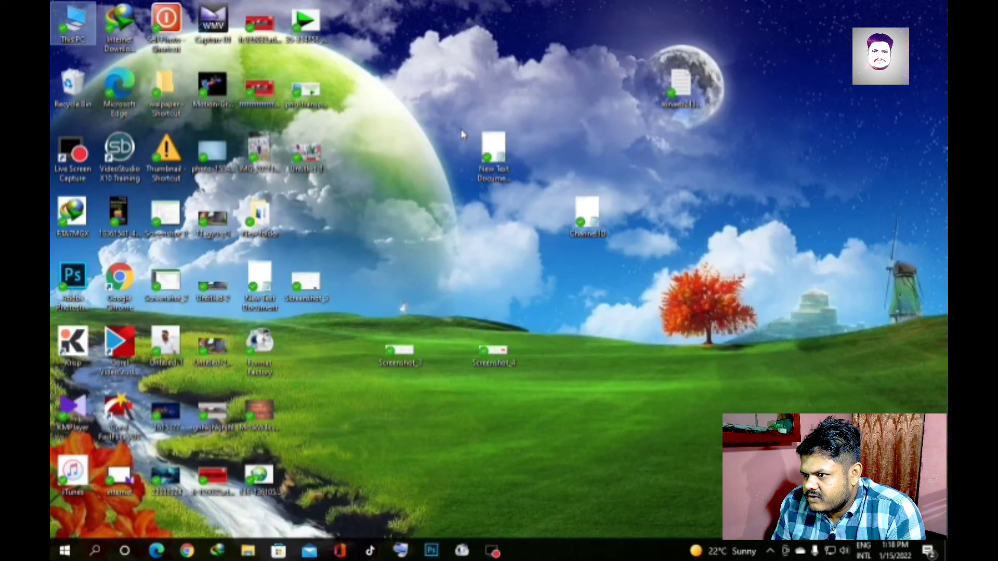
right_click(422, 125)
left_click(452, 158)
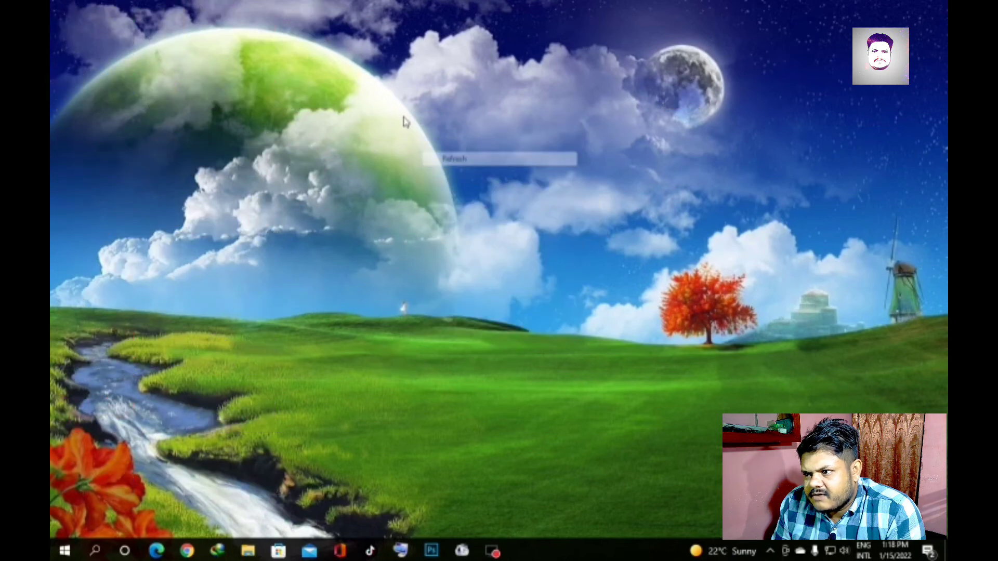
right_click(431, 155)
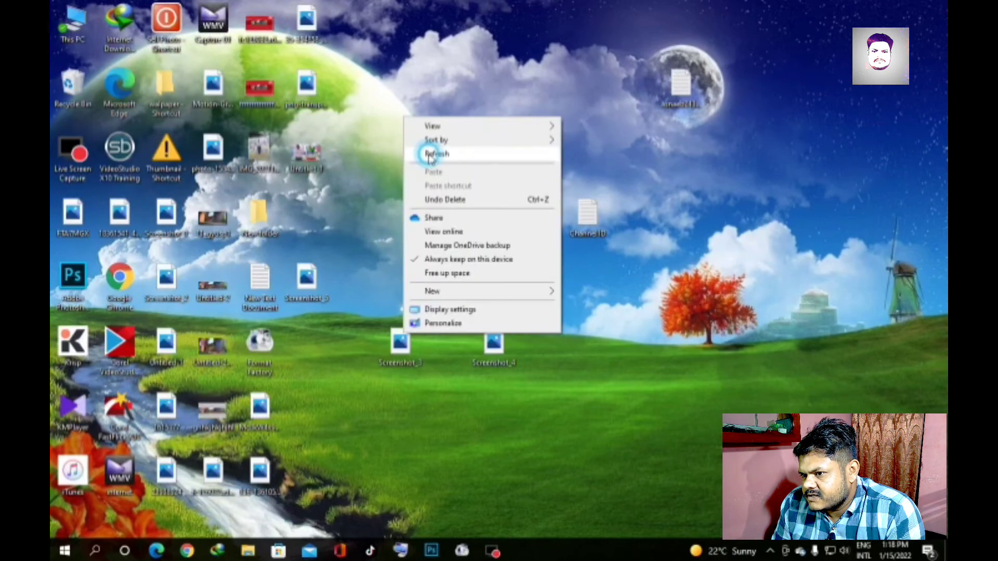
left_click(430, 152)
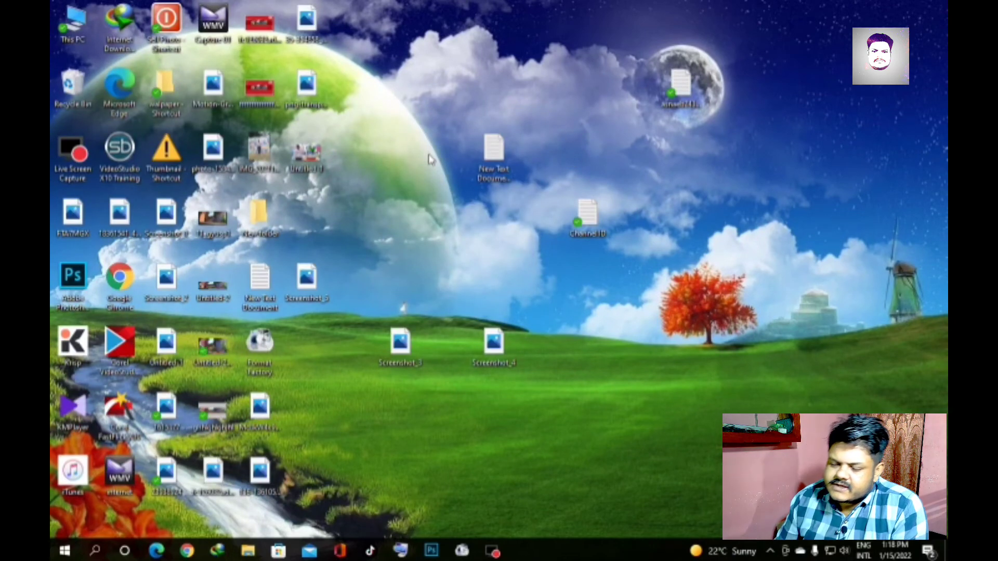